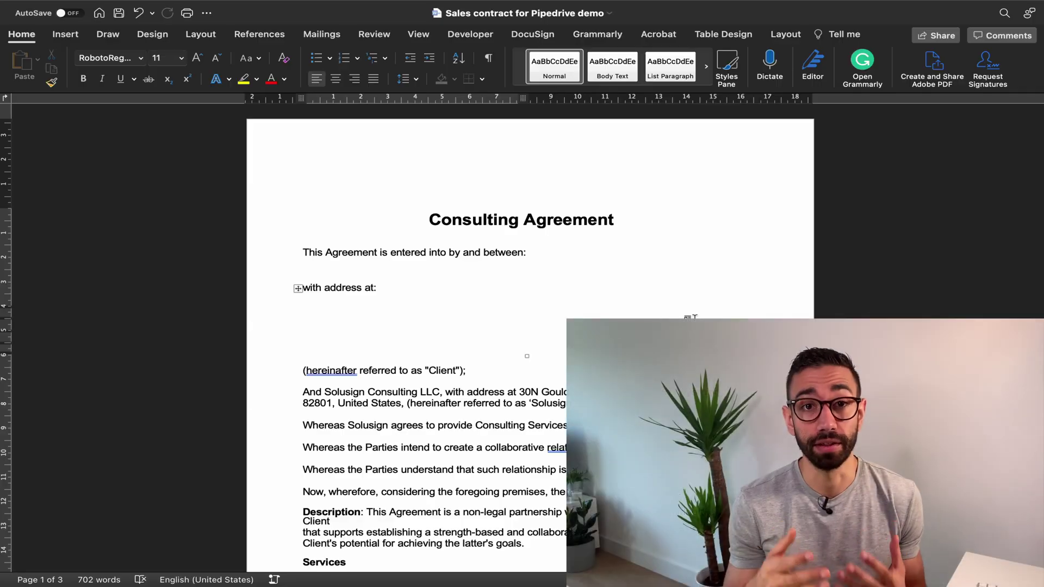
# Start a new envelope via START > Send an Envelope for 'Sales contract for Pipedrive demo.docx'.
pyautogui.scroll(-6, 694, 317)
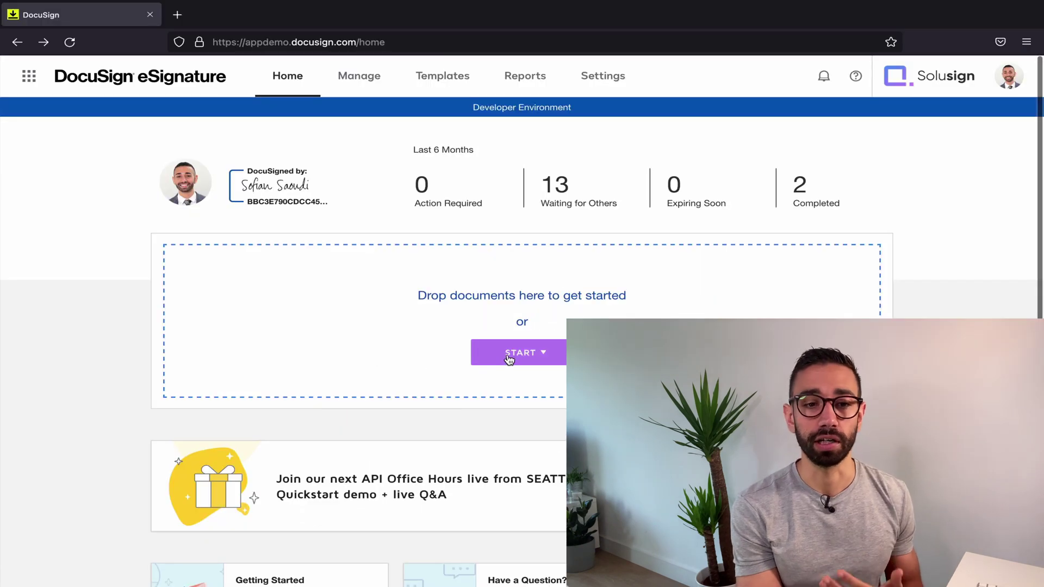
pyautogui.click(509, 360)
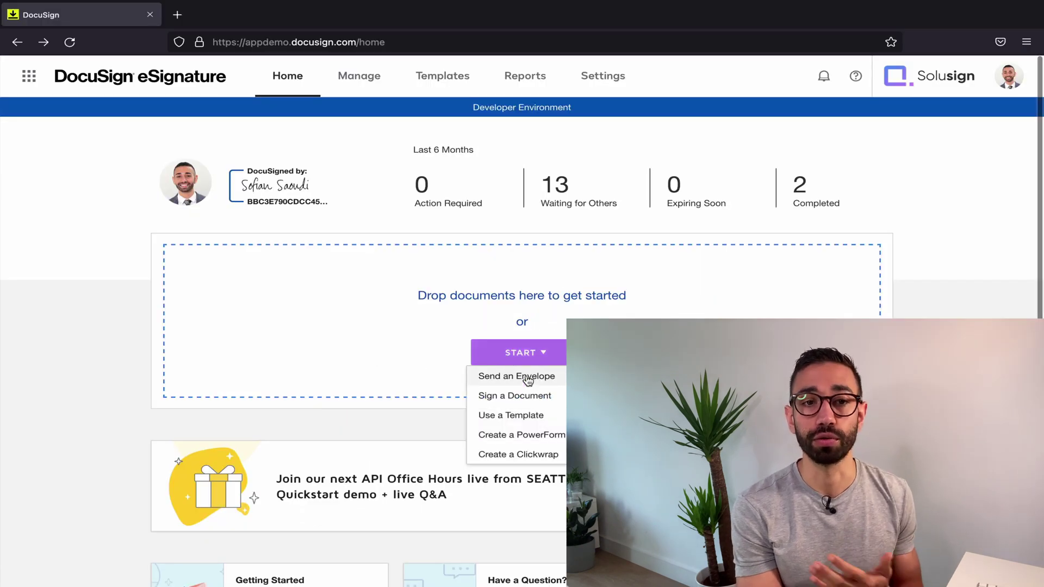
pyautogui.click(527, 378)
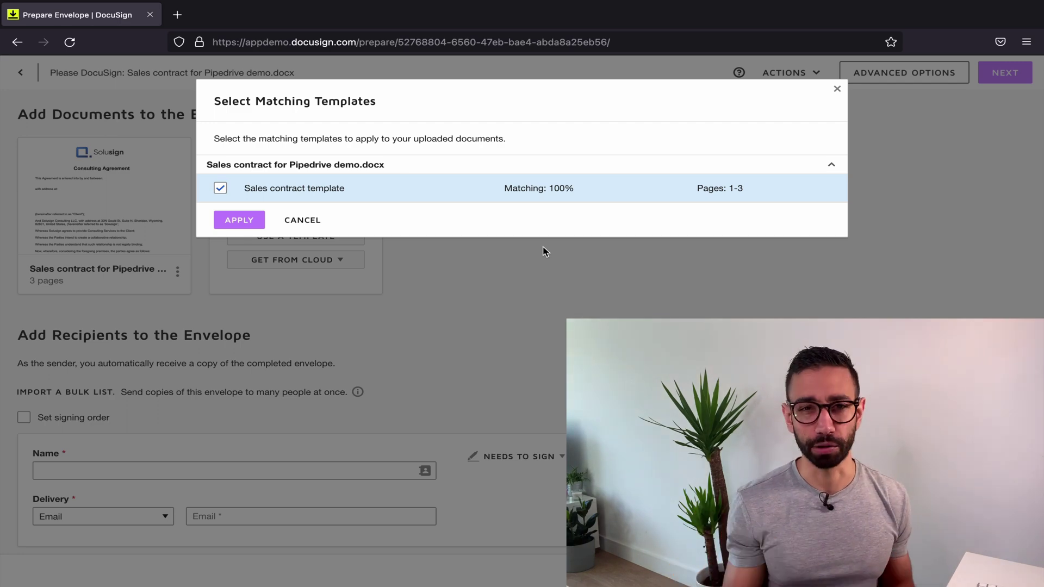
# Apply the 100% matching 'Sales contract template' to the uploaded Pipedrive sales contract.
pyautogui.click(240, 219)
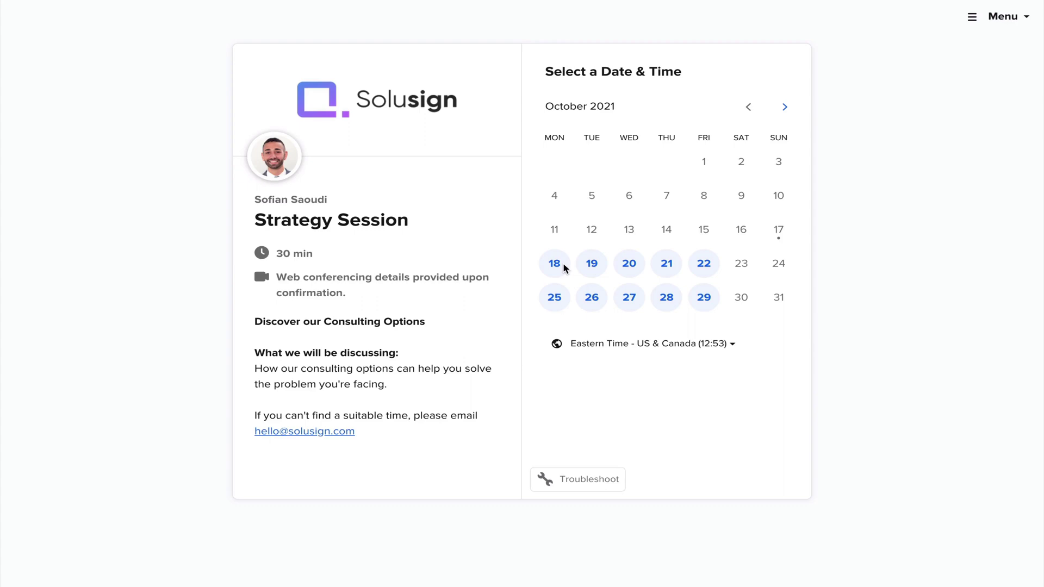
# Pick October 18 in the October 2021 calendar to show the Strategy Session time slots.
pyautogui.click(563, 267)
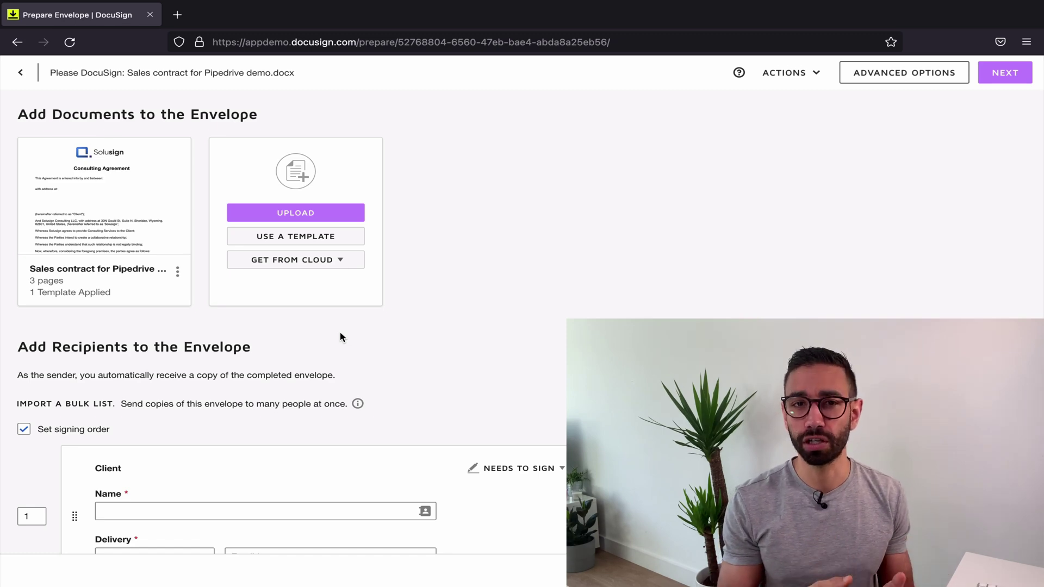
# Return to the DocuSign home dashboard and bring up the profile account menu.
pyautogui.moveTo(100, 213)
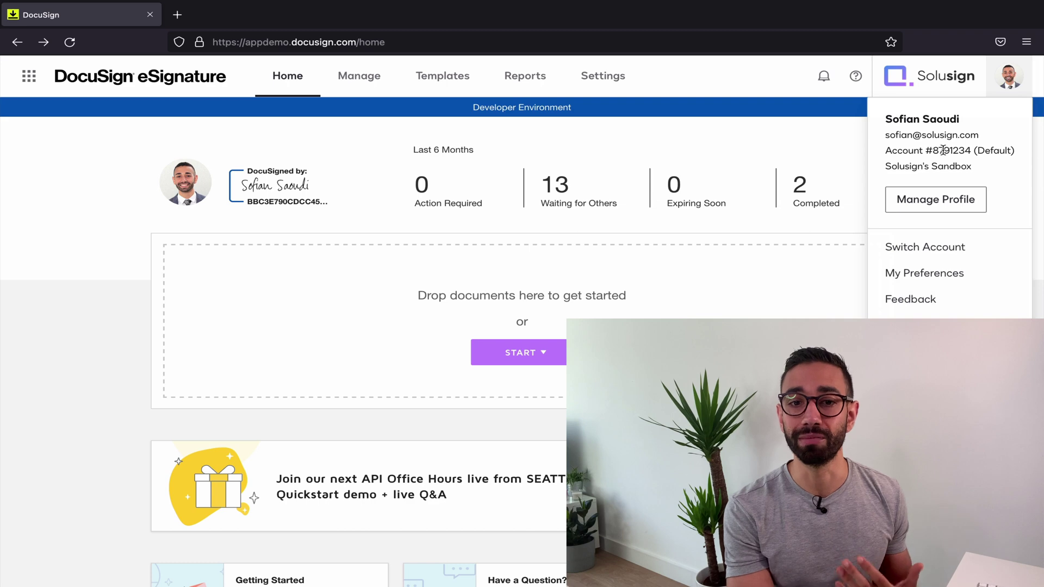
# In My Preferences > Template Matching, toggle 'Match templates to uploaded files' off and back on.
pyautogui.click(920, 275)
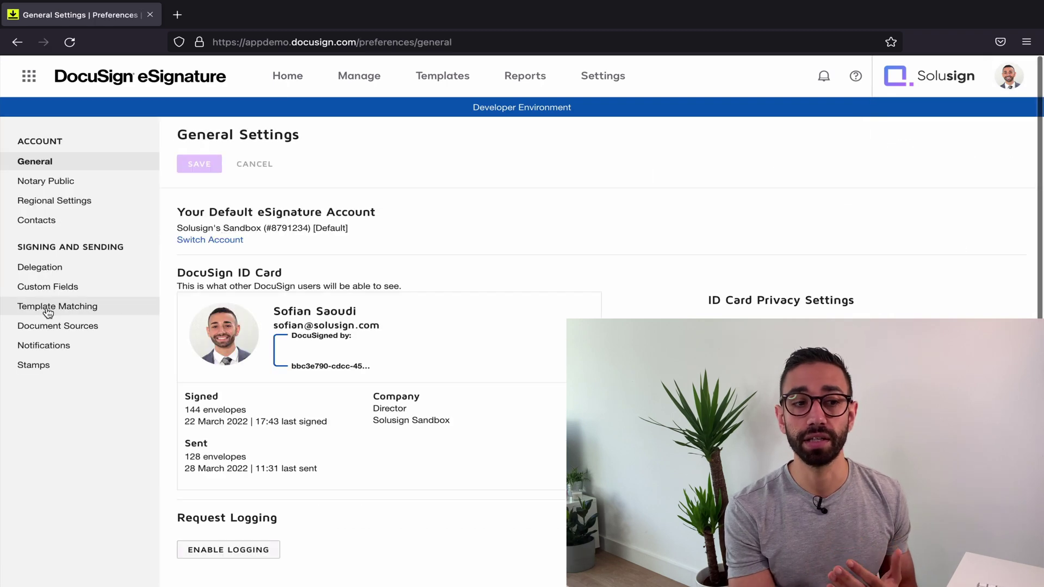
pyautogui.click(47, 309)
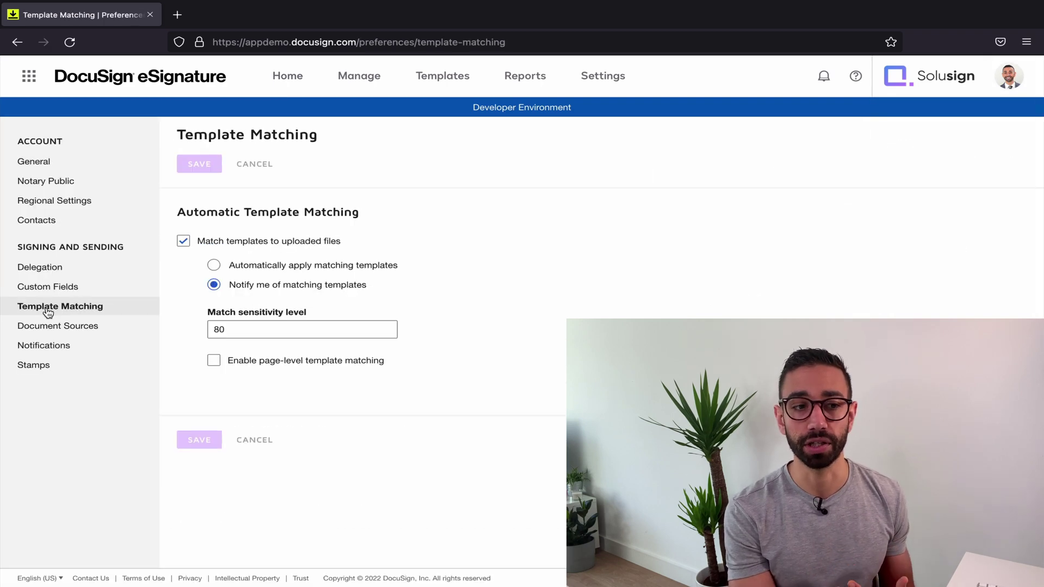
pyautogui.click(182, 242)
pyautogui.click(184, 243)
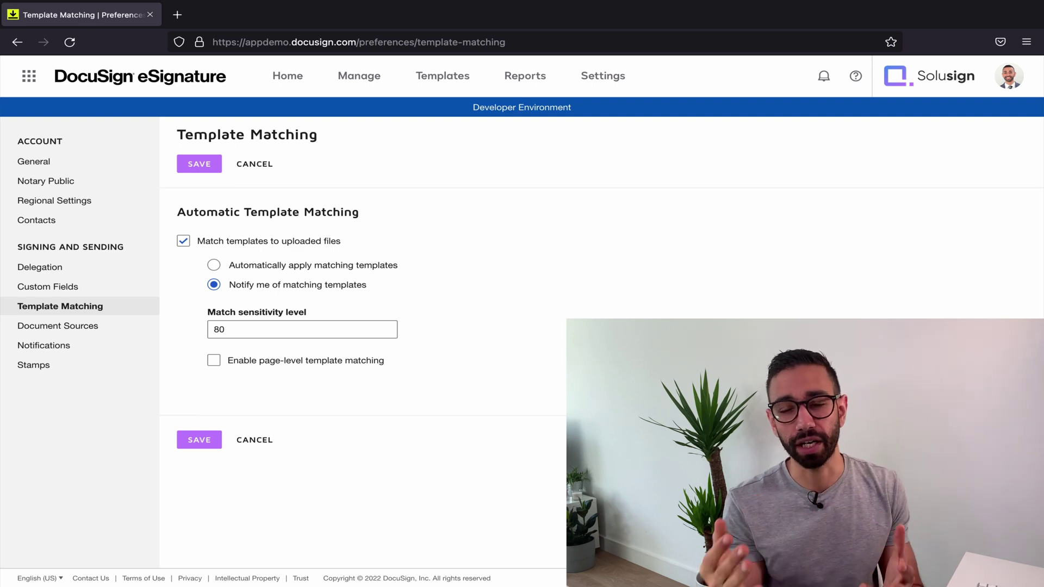
pyautogui.click(229, 326)
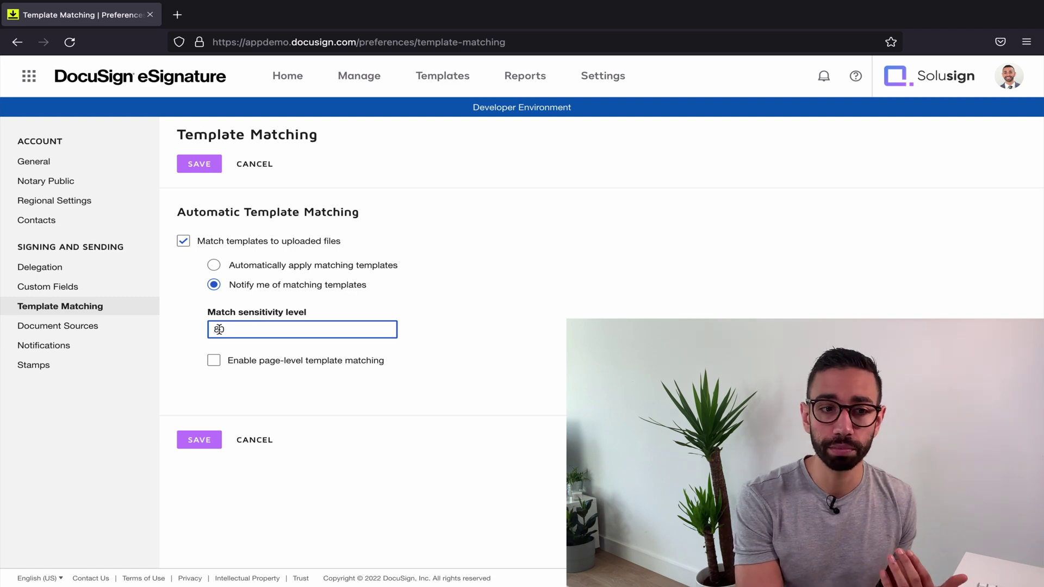
pyautogui.press('Home')
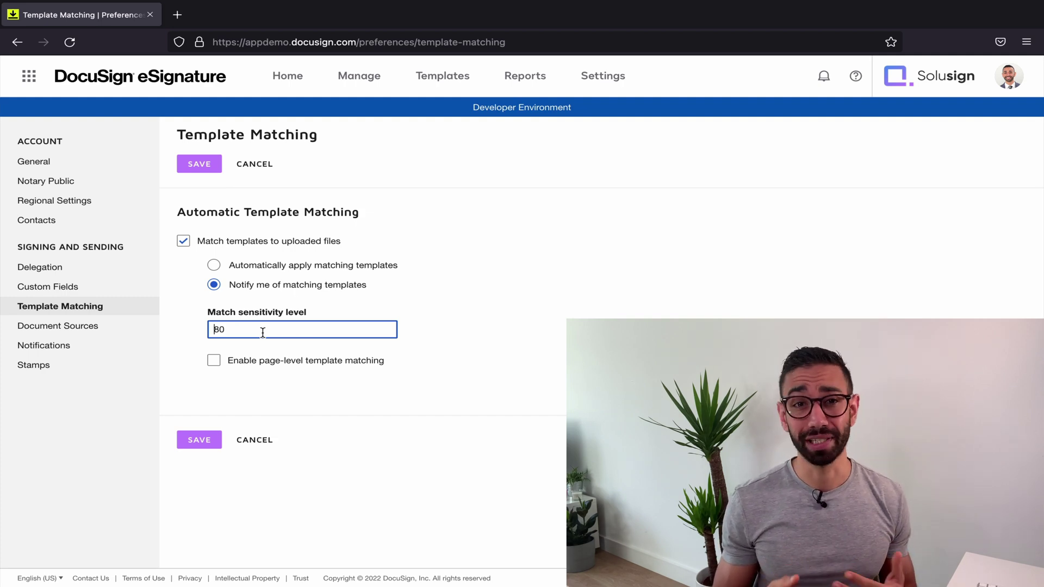
pyautogui.click(435, 402)
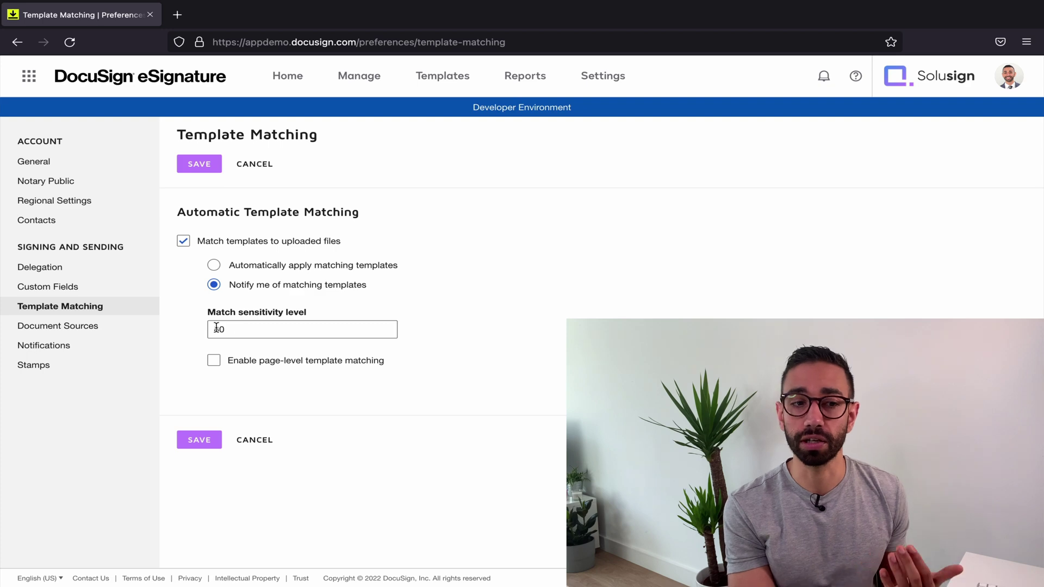
pyautogui.click(251, 330)
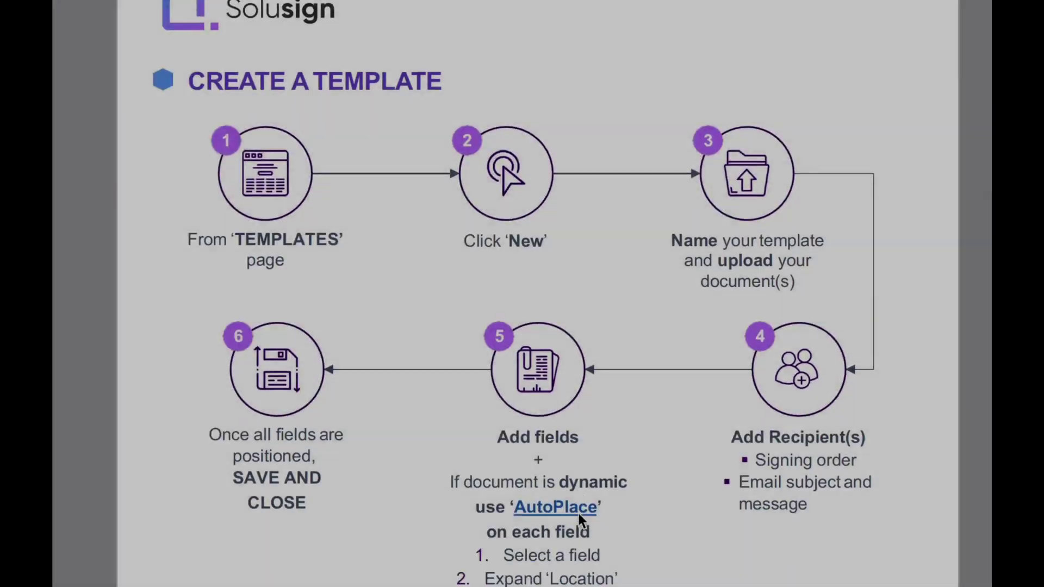
# Preview the DocuSign Mastery 2022 Cheat Sheet and request its download.
pyautogui.scroll(-20, 578, 513)
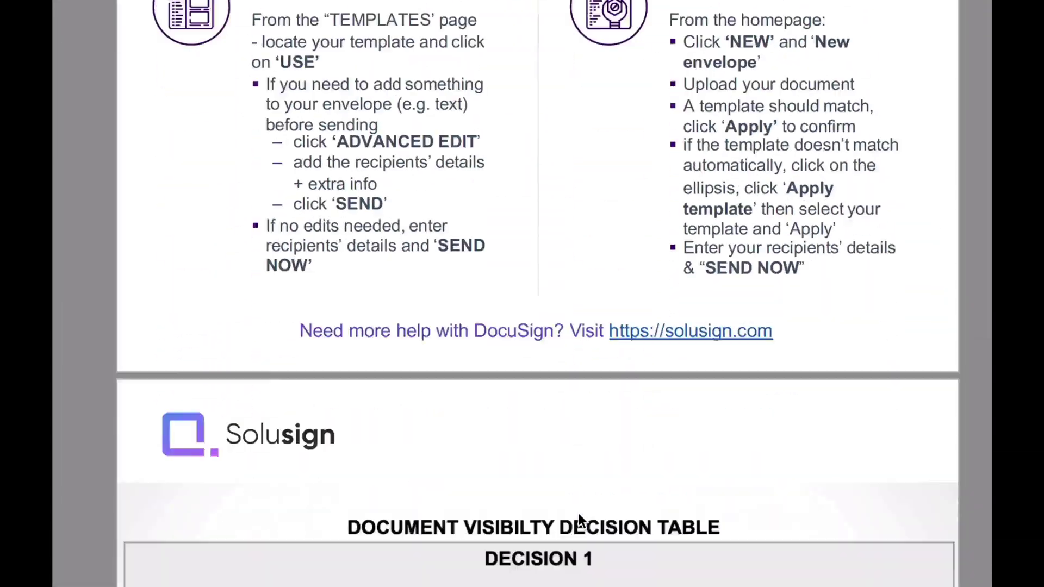
pyautogui.scroll(3, 577, 511)
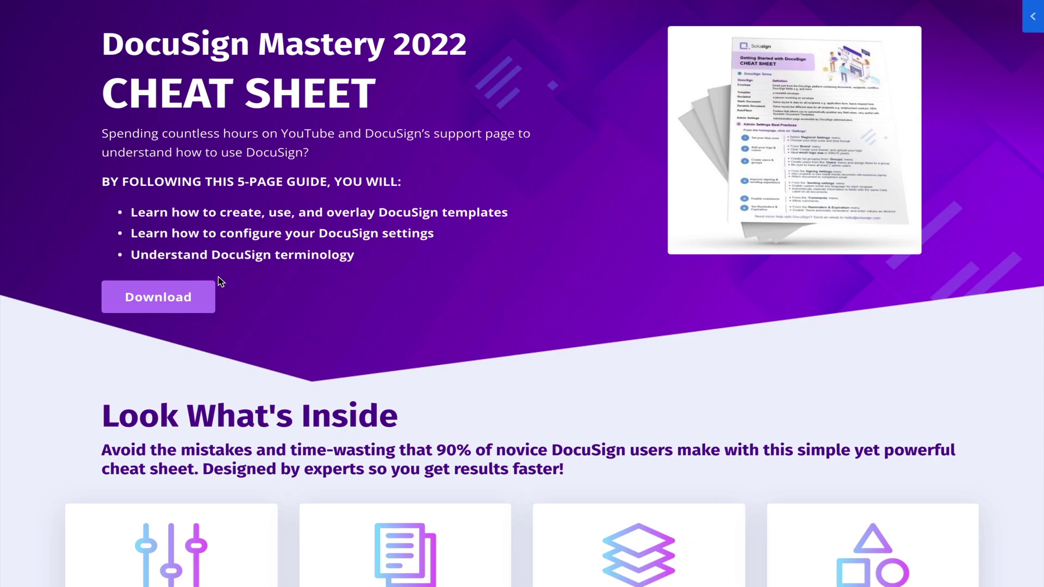
pyautogui.click(170, 300)
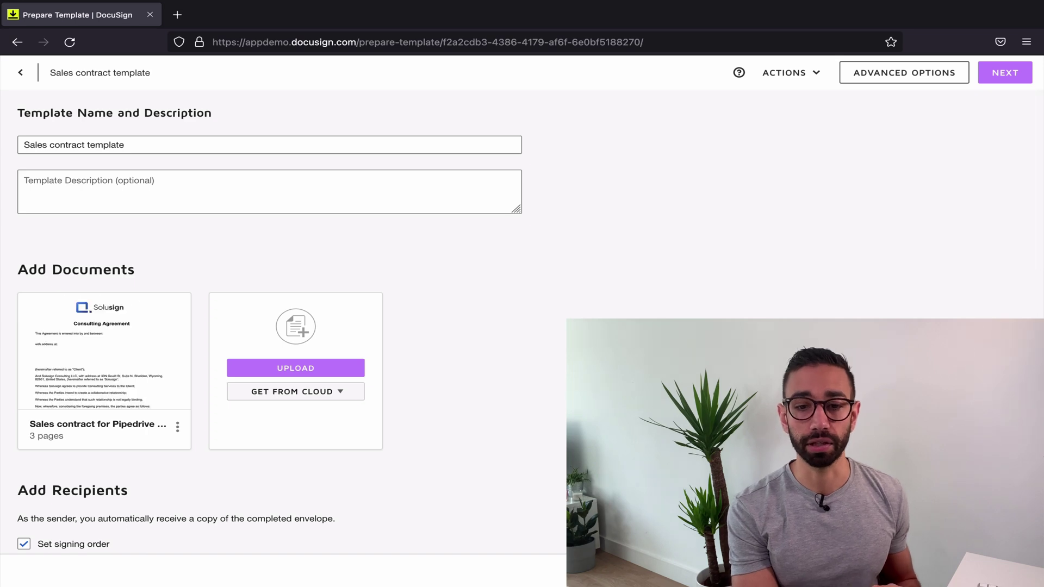
# Advance the Sales contract template to field placement and enter the IDR tool via Add OCR Zones.
pyautogui.click(1004, 73)
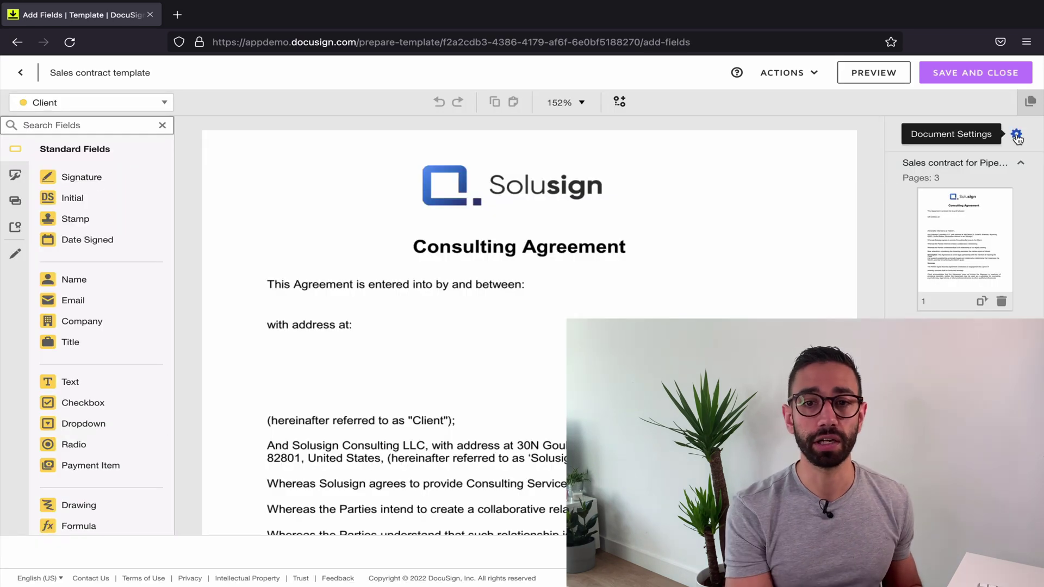
pyautogui.click(1016, 134)
pyautogui.click(974, 174)
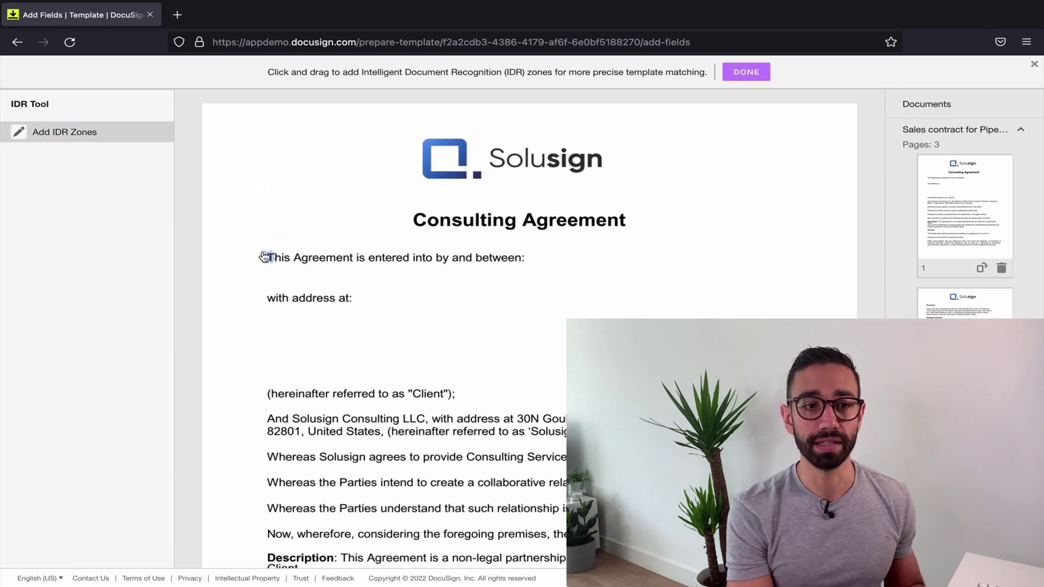
# Draw an IDR zone over the Whereas-to-Description paragraphs and save it with DONE.
pyautogui.scroll(-2, 296, 411)
pyautogui.scroll(-1, 296, 326)
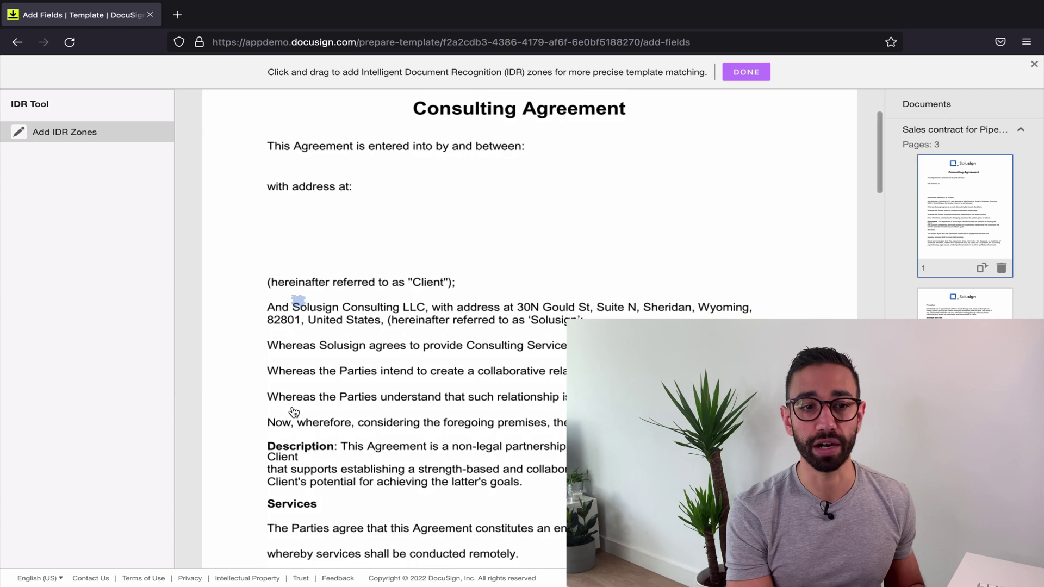
pyautogui.scroll(-1, 297, 272)
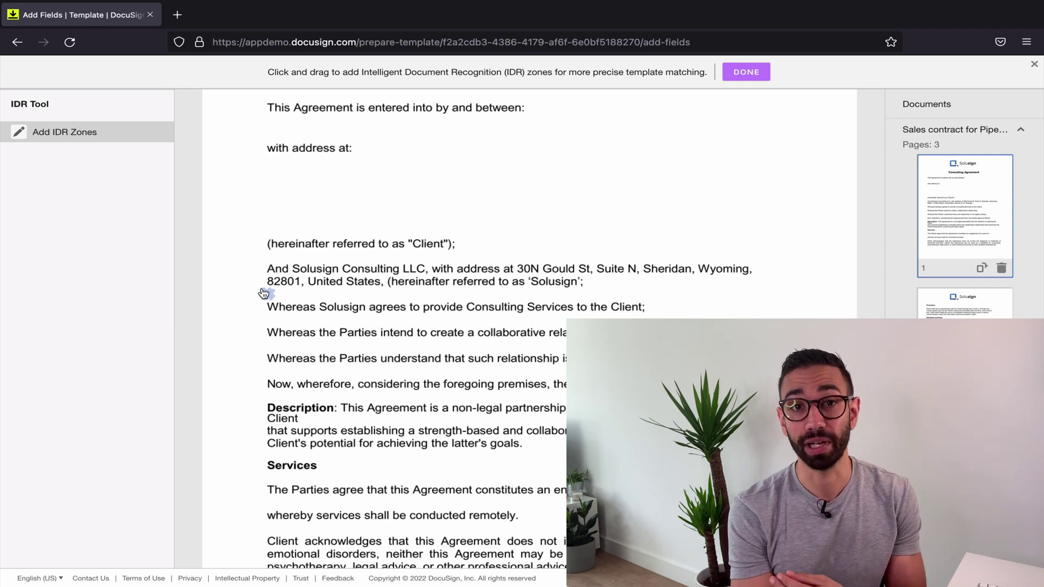
pyautogui.moveTo(261, 287); pyautogui.dragTo(774, 458)
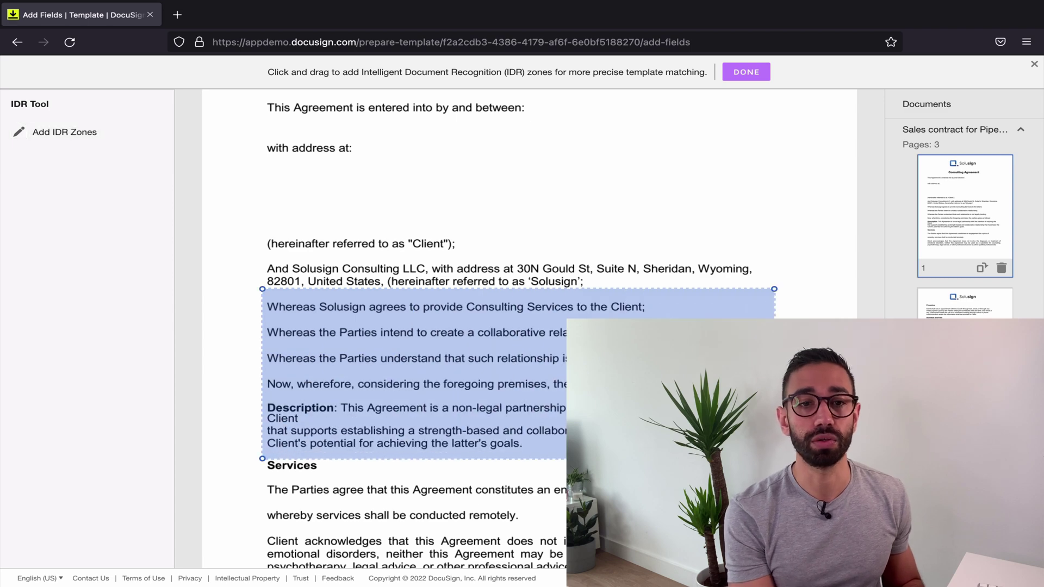
pyautogui.click(761, 68)
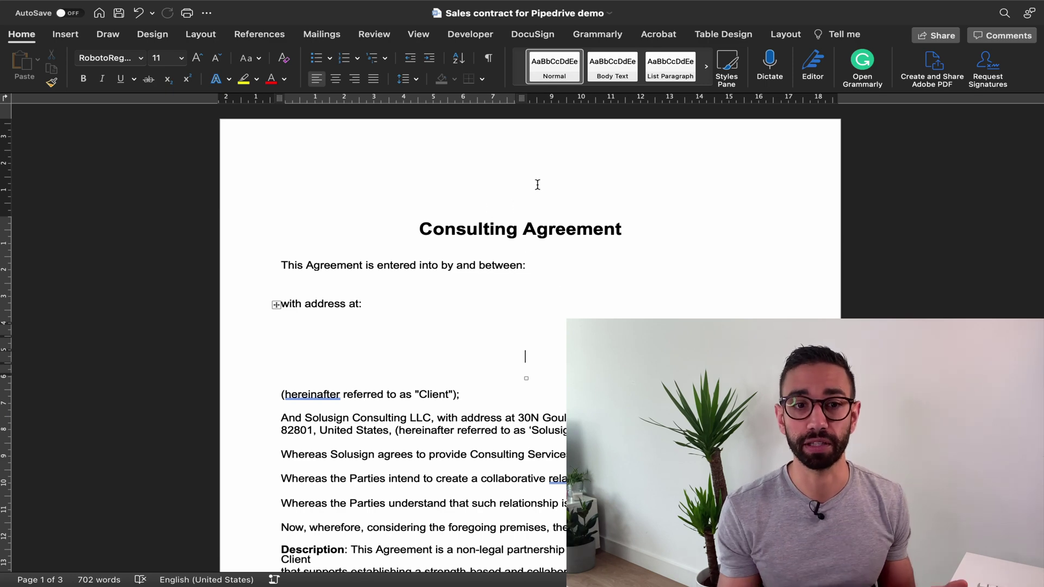
# Enter editing of the Consulting Agreement's page 1 First Page Header.
pyautogui.doubleClick(462, 157)
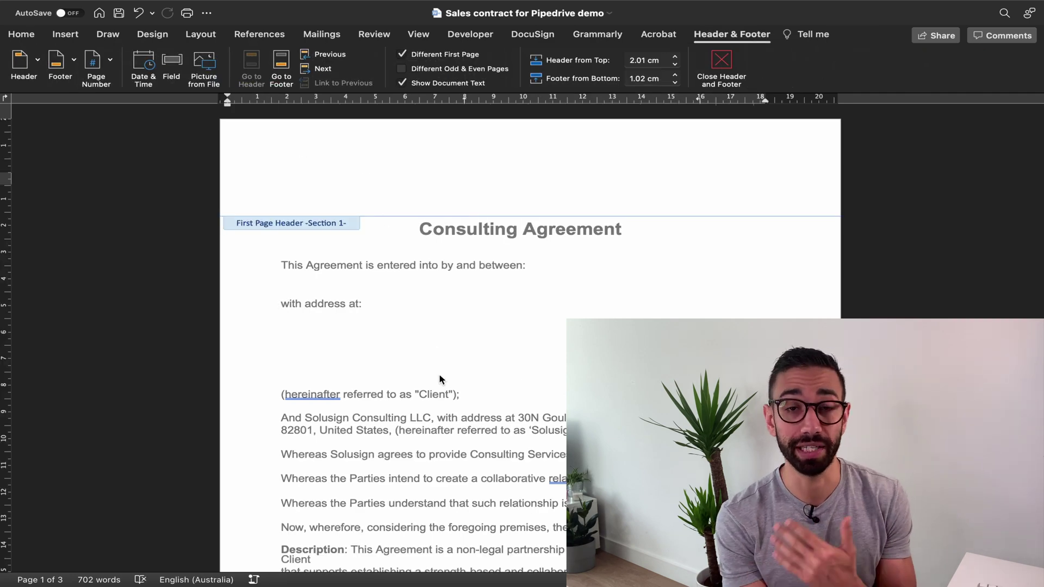
# Type 'asdfghjkdfghjfghjk' into the first-page header and set its font colour to white.
pyautogui.click(21, 36)
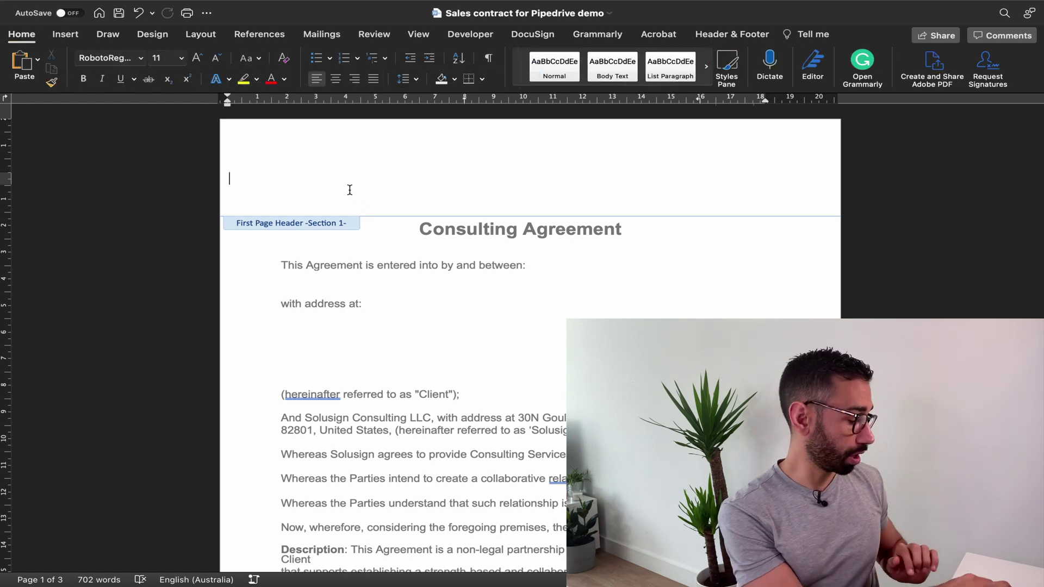
pyautogui.write('asdfghjkdfghjfghjk')
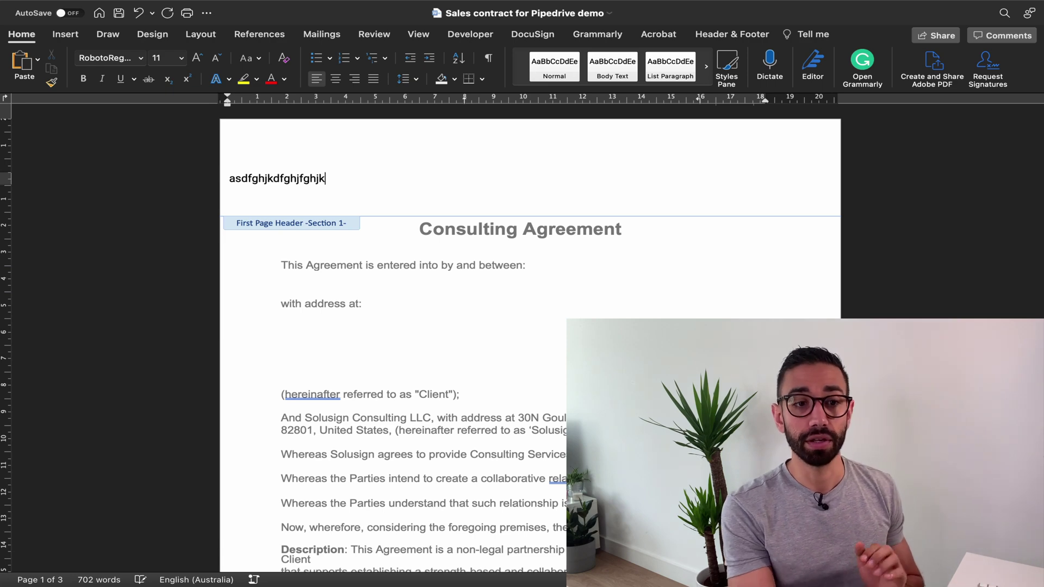
pyautogui.moveTo(328, 177); pyautogui.dragTo(228, 178)
pyautogui.click(283, 78)
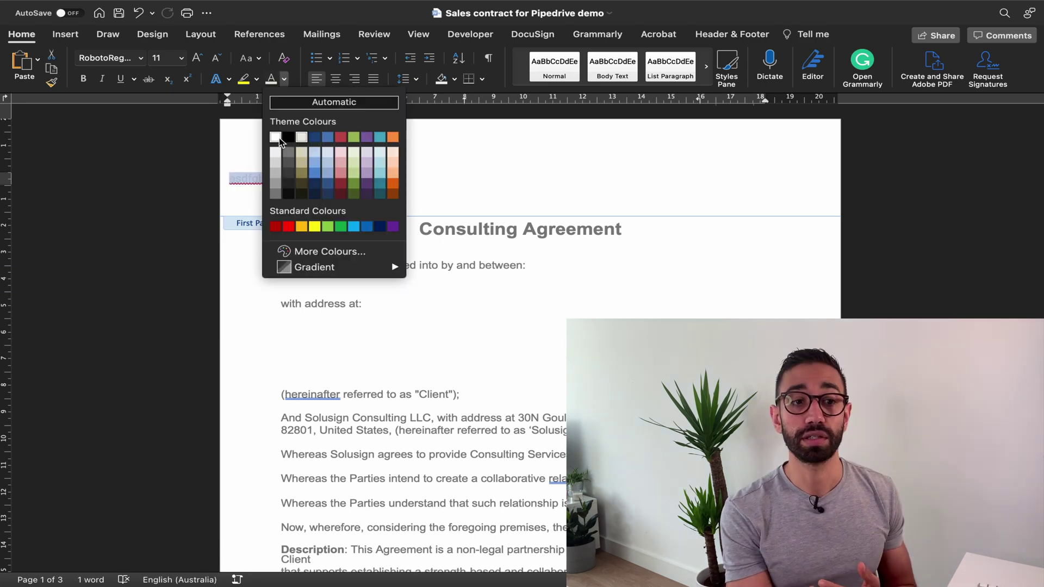
pyautogui.click(278, 139)
pyautogui.click(391, 212)
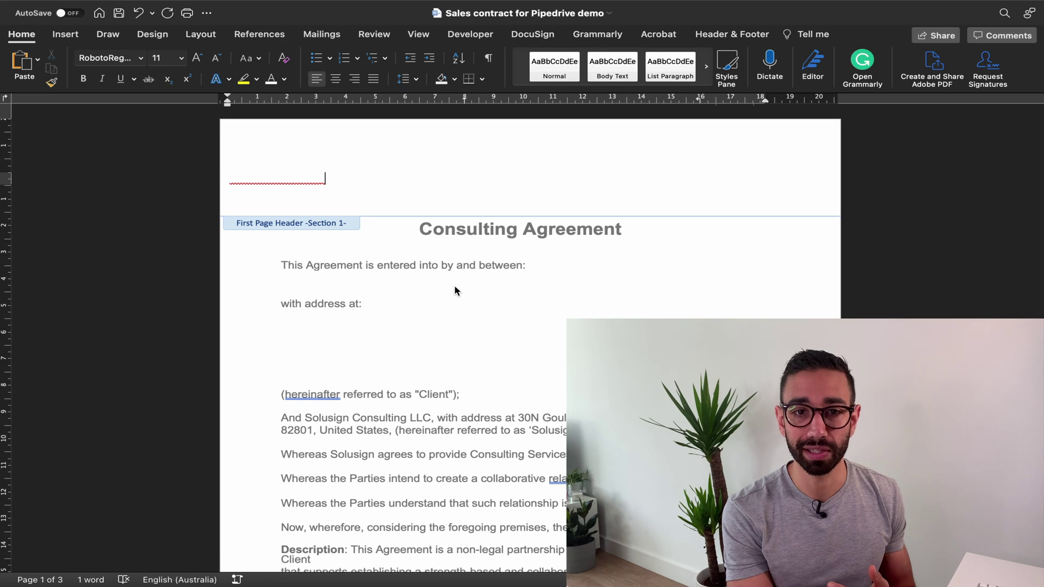
# Leave and reopen the header, reselecting the hidden white code to confirm it is there.
pyautogui.doubleClick(297, 178)
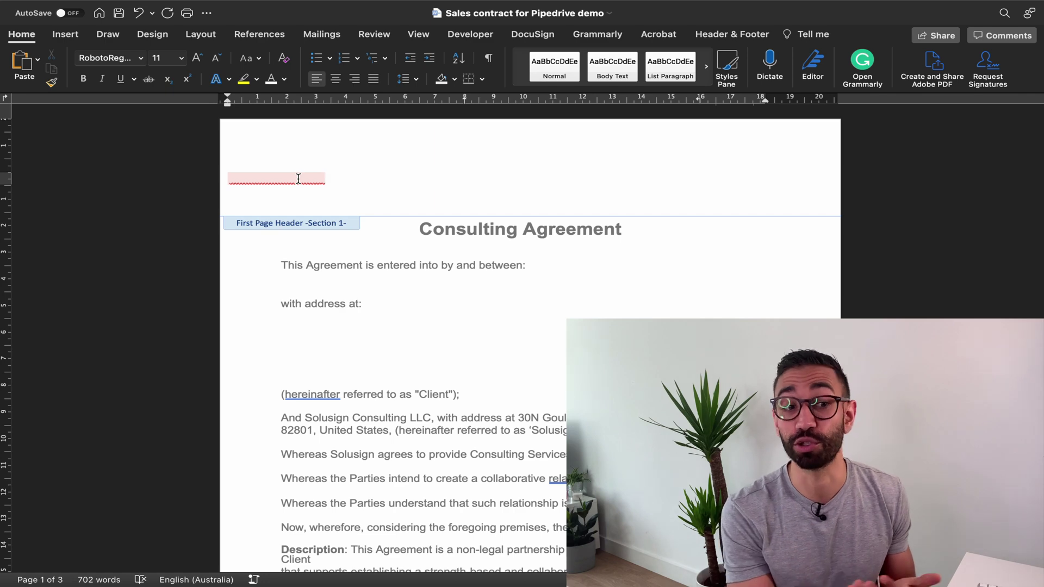
pyautogui.doubleClick(504, 331)
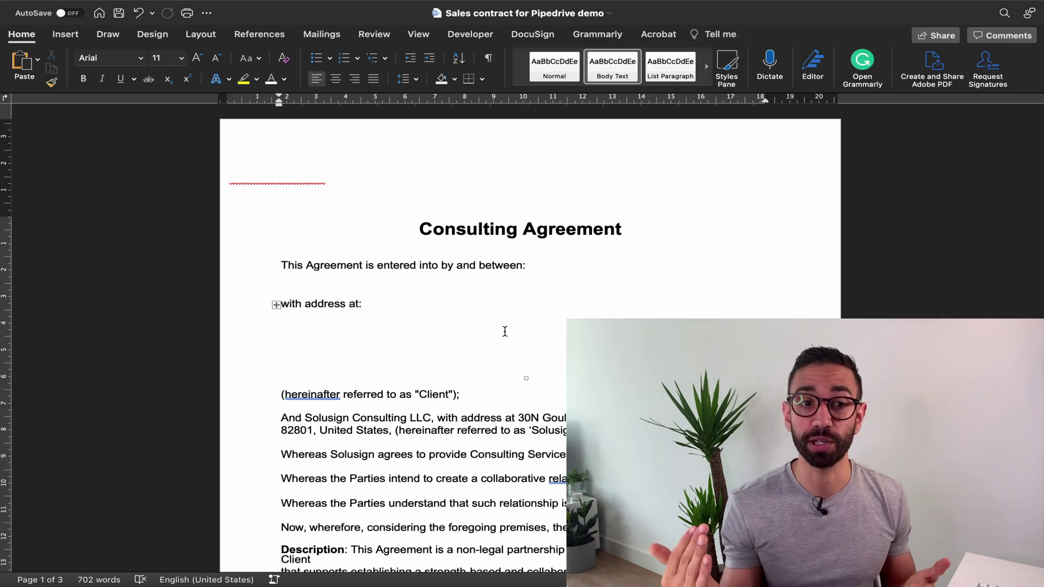
pyautogui.doubleClick(379, 180)
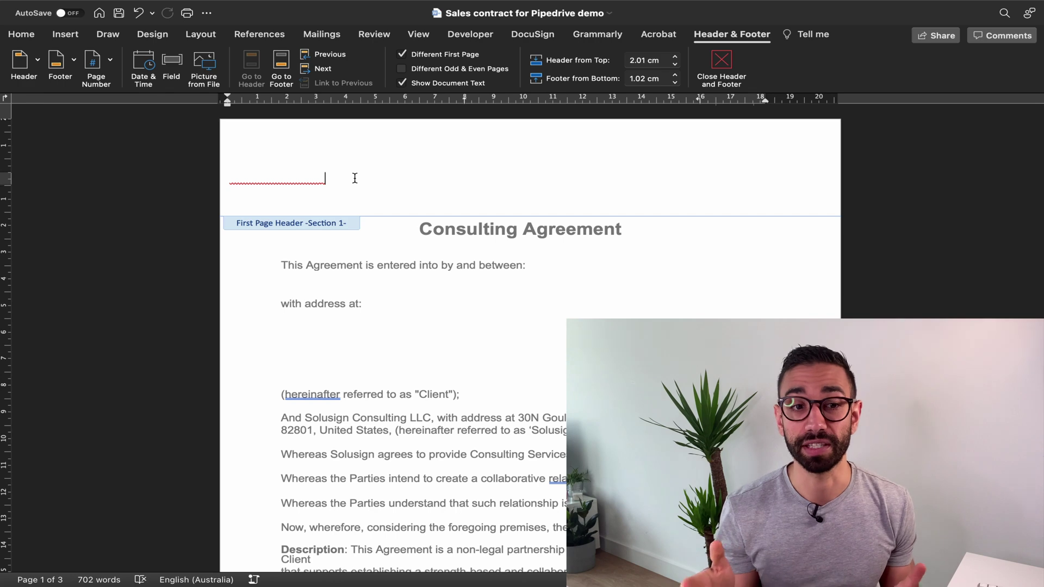
pyautogui.hotkey('alt', 'shift', 'Left')
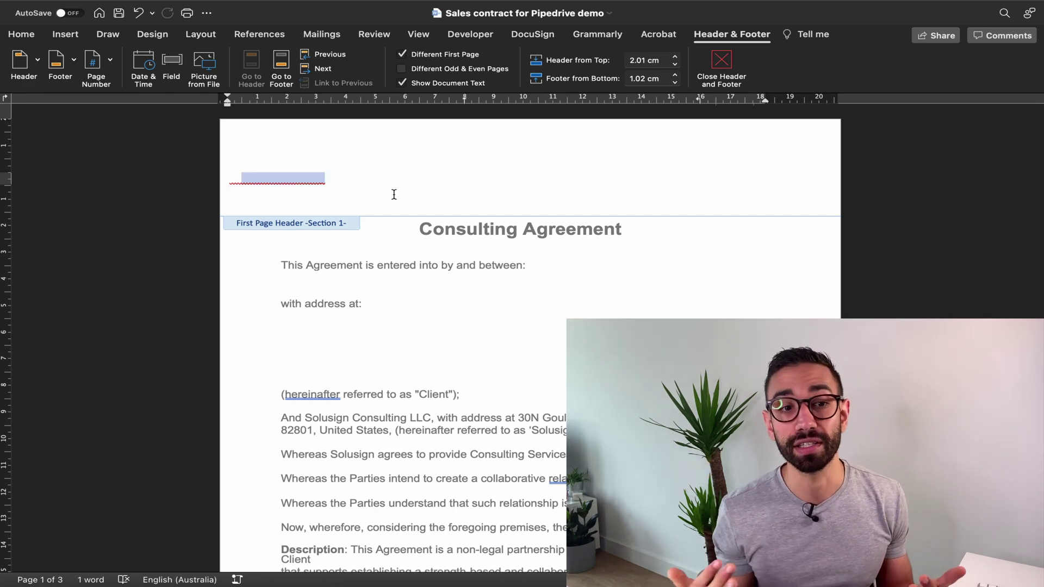
pyautogui.click(353, 177)
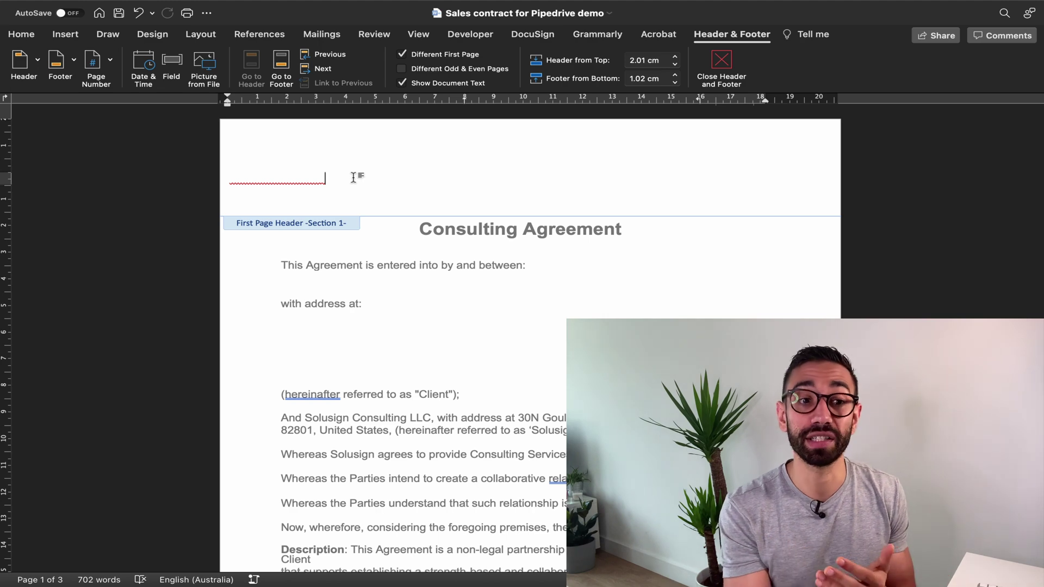
pyautogui.tripleClick(340, 177)
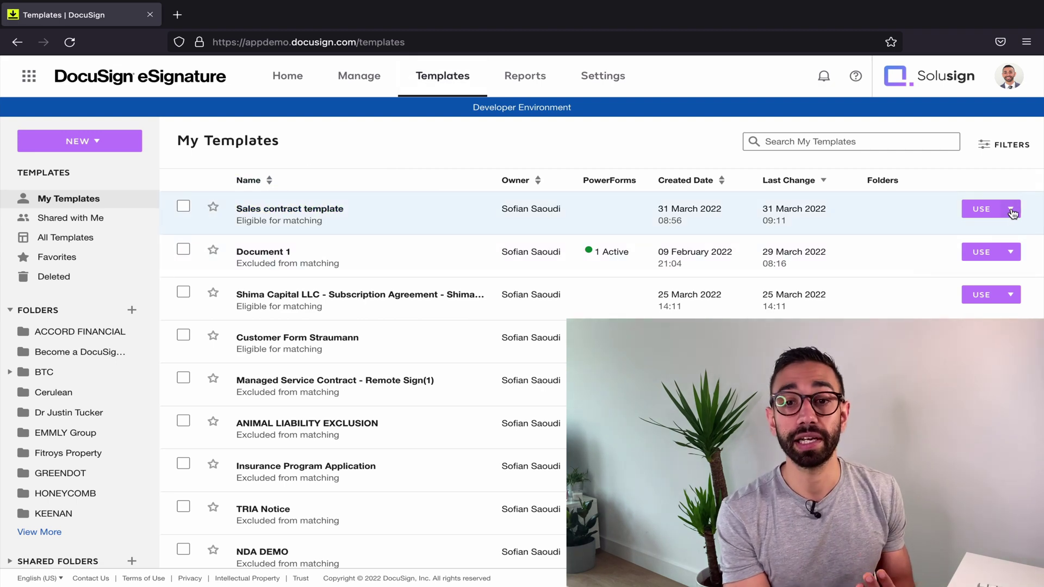
# Open the actions menu for the Sales contract template to reveal its edit, move and copy options.
pyautogui.click(1009, 210)
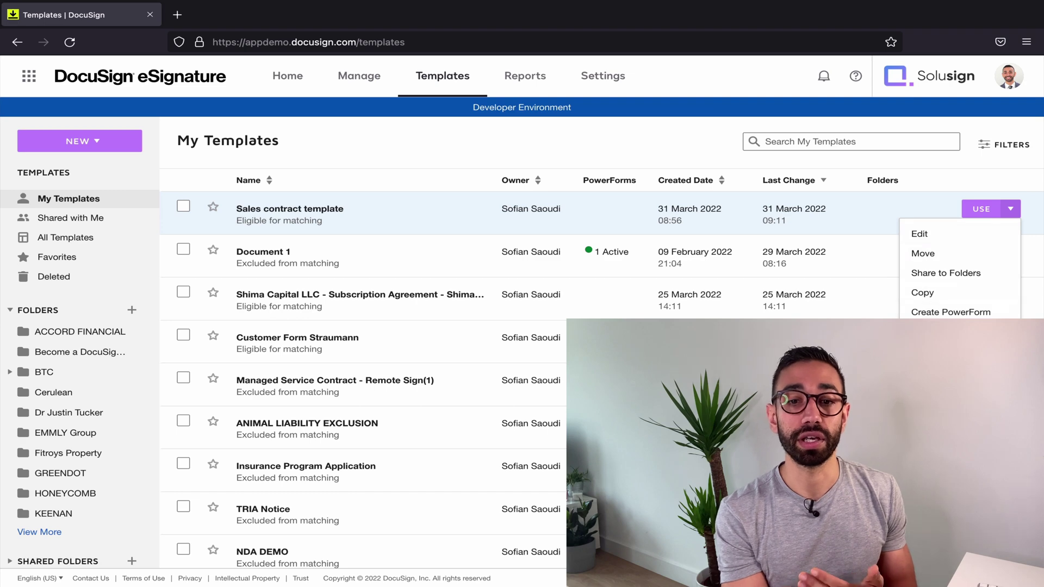